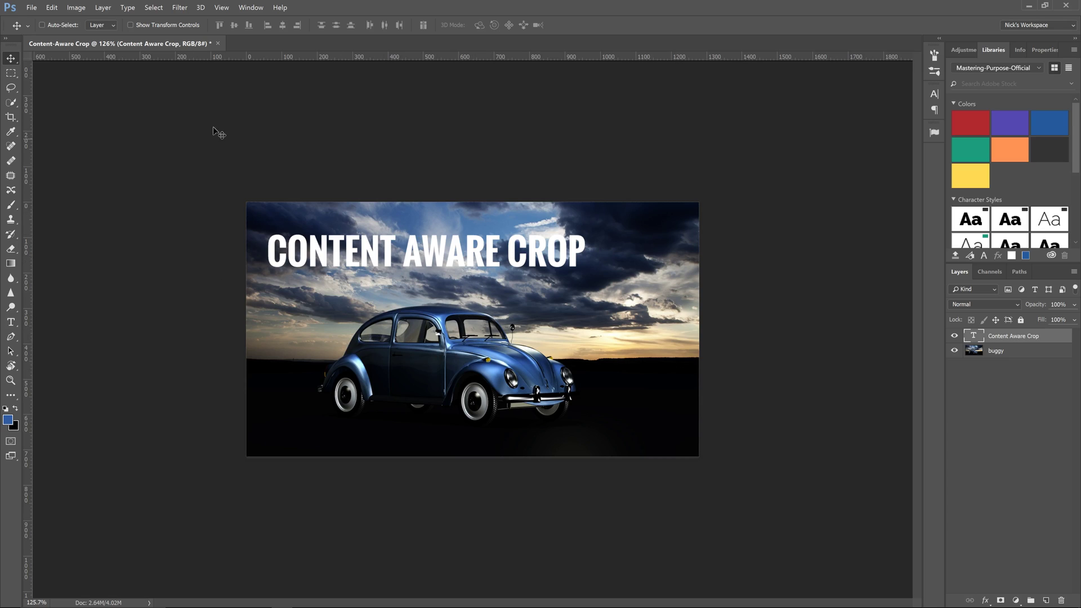
Step: Check the program's version in its About information
left_click(280, 9)
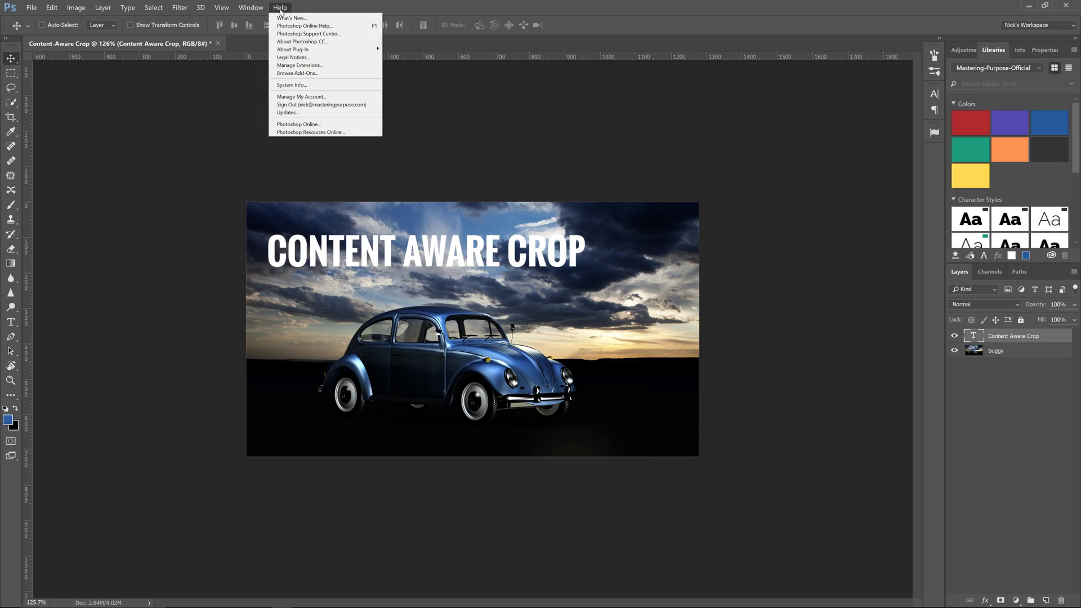
left_click(300, 42)
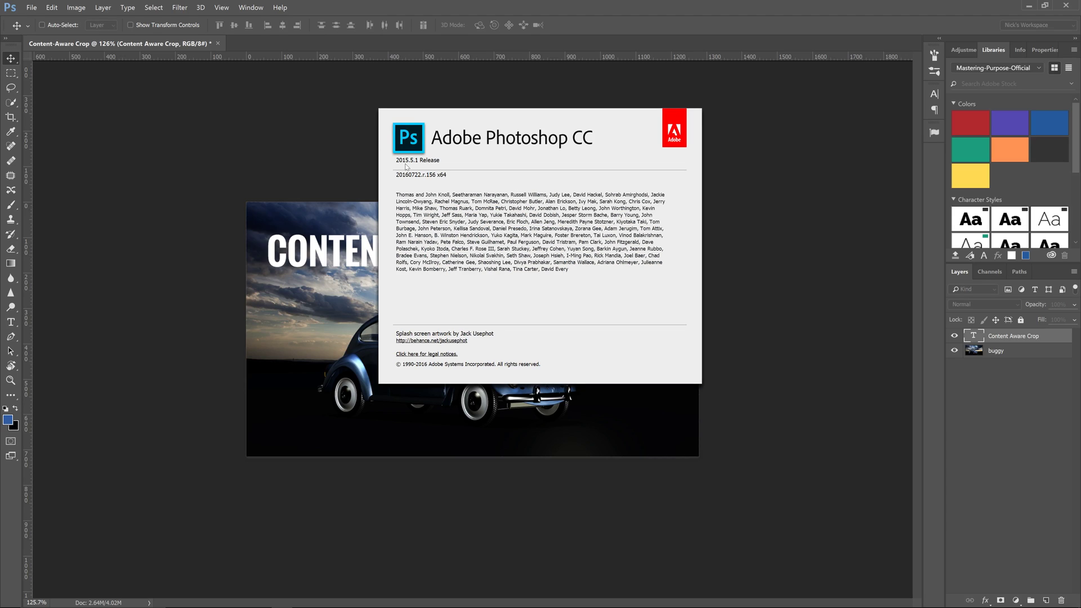
left_click(229, 167)
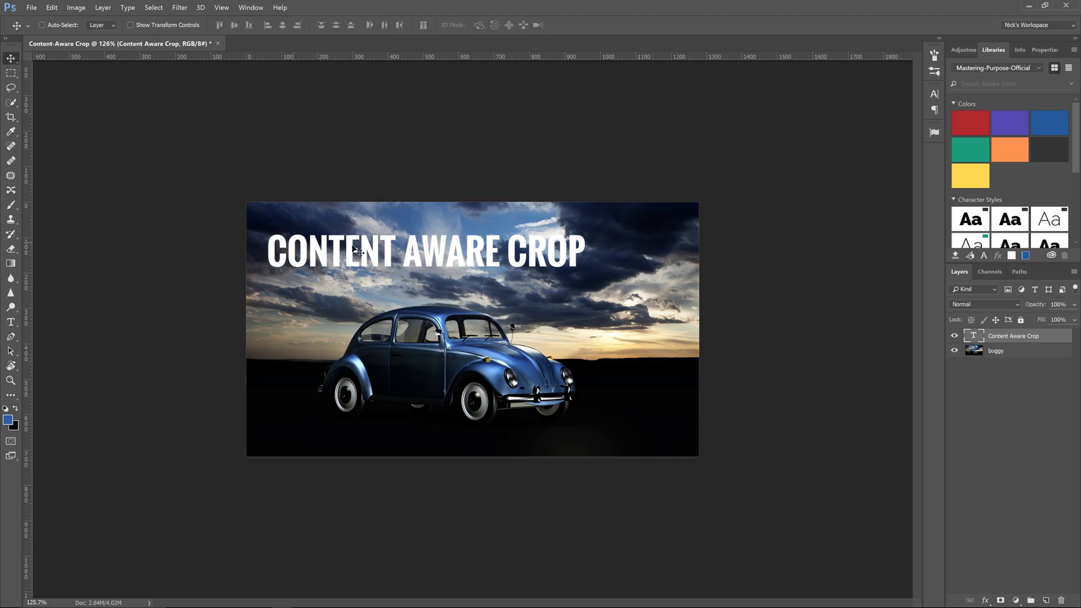
Step: Delete the Content Aware Crop text layer, and undo a trial shift of the buggy layer
key("Delete")
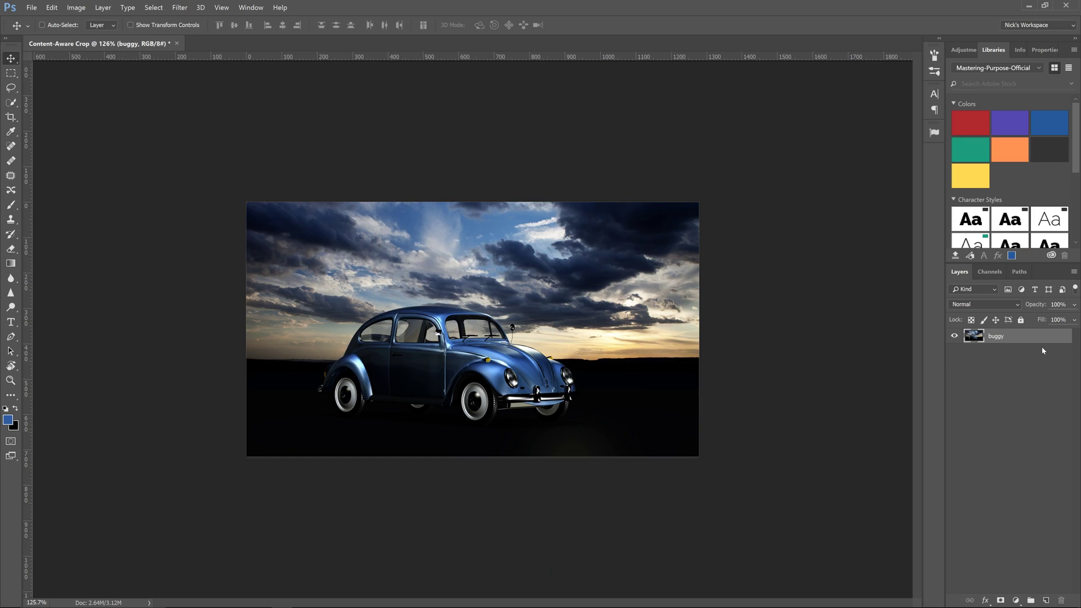
mouse_move(469, 348)
left_mouse_down()
mouse_move(440, 309)
mouse_move(460, 334)
left_mouse_up()
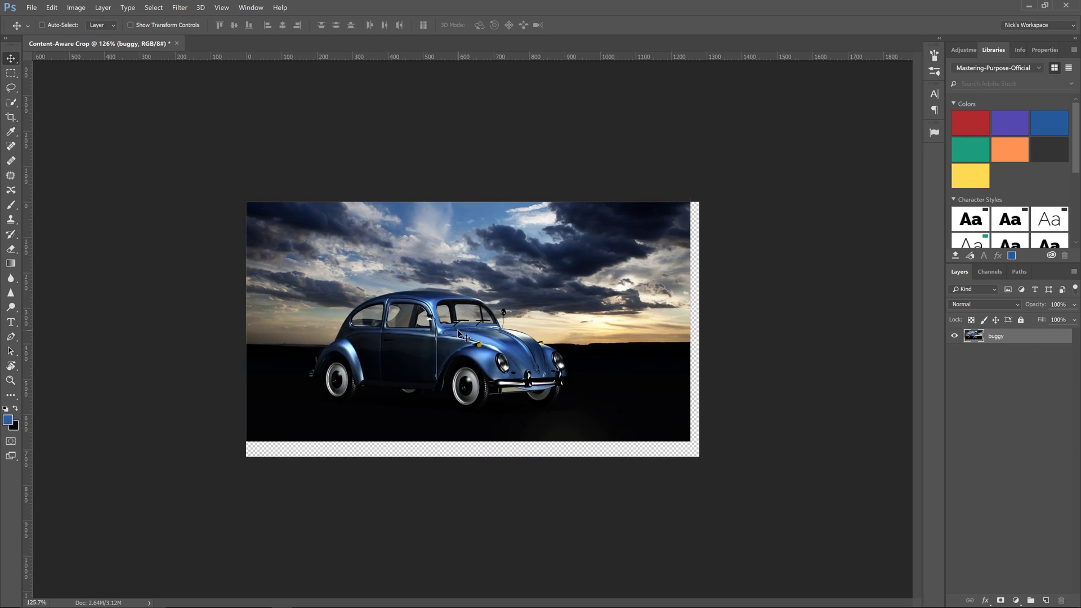
key("ctrl+z")
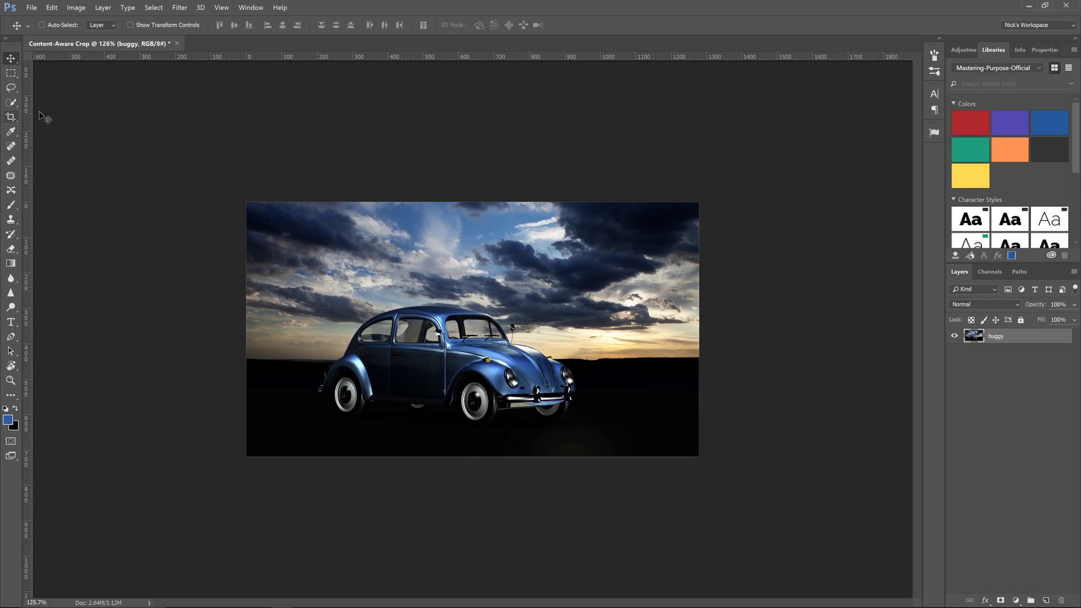
Step: Try extending the canvas above the image with the Crop tool and Content-Aware off, and undo the crop
key("c")
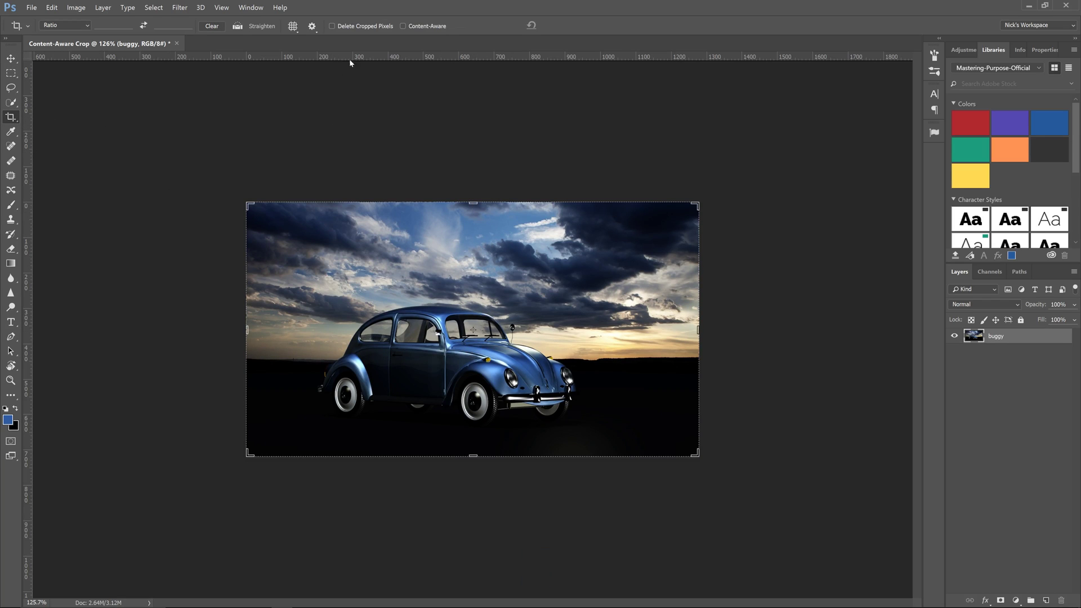
left_click_drag(474, 203, 477, 168)
left_click(569, 29)
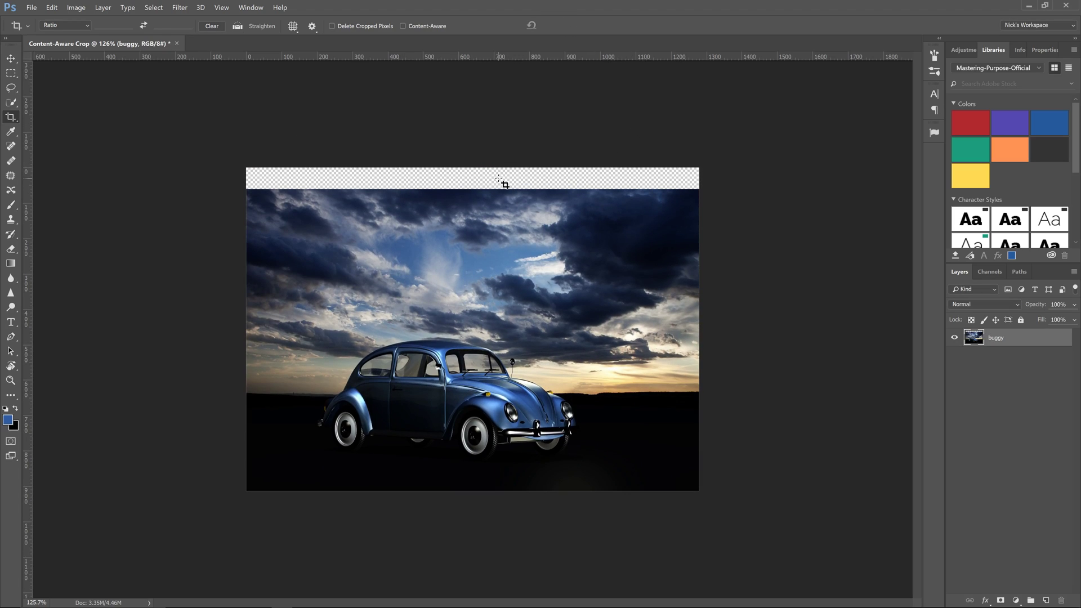
key("ctrl+z")
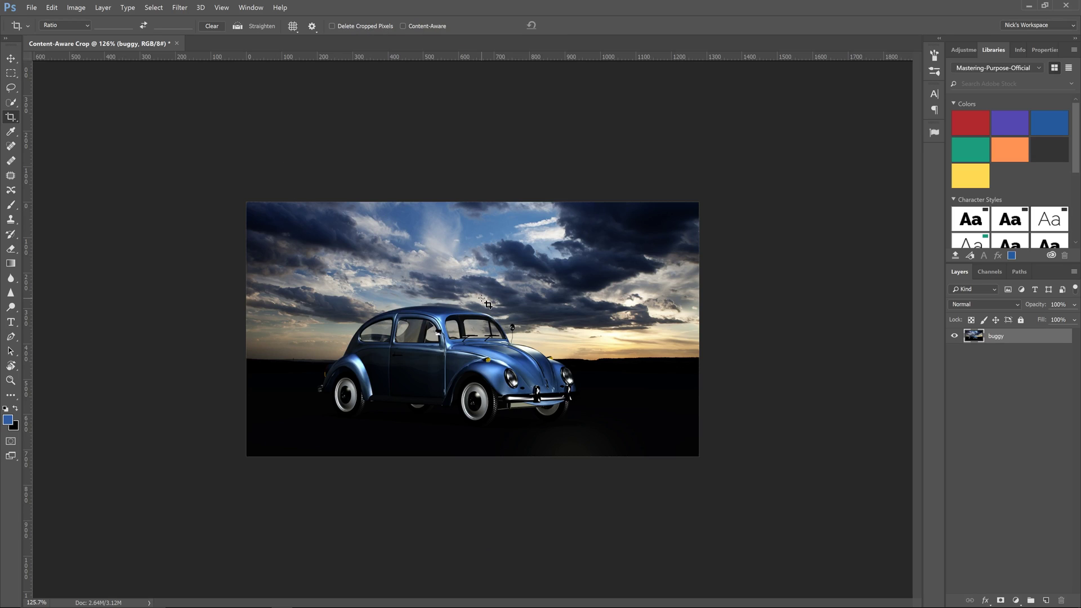
left_click(544, 299)
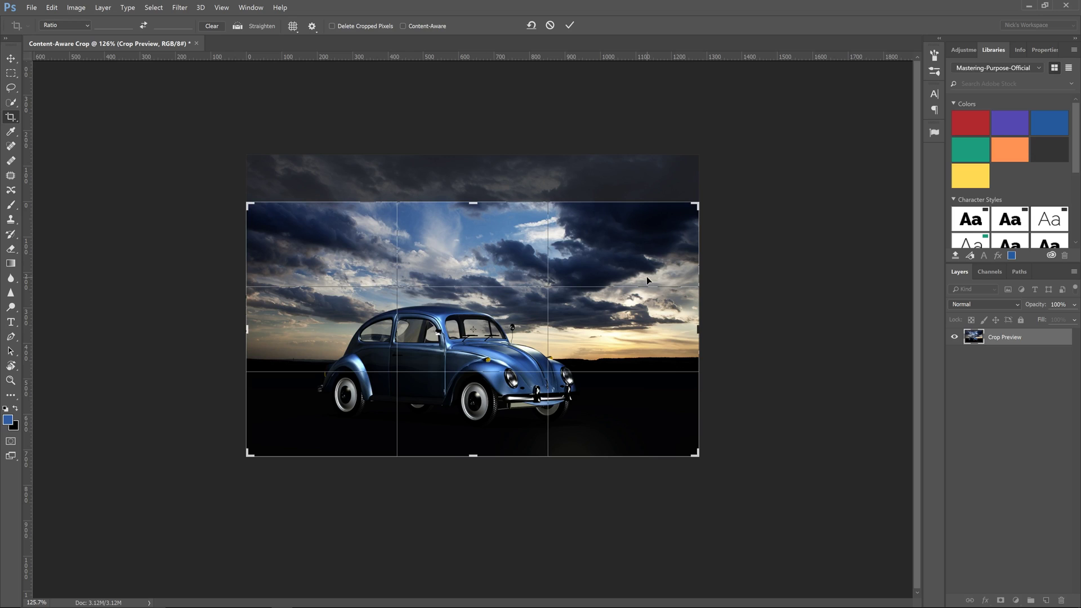
left_click_drag(726, 307, 734, 249)
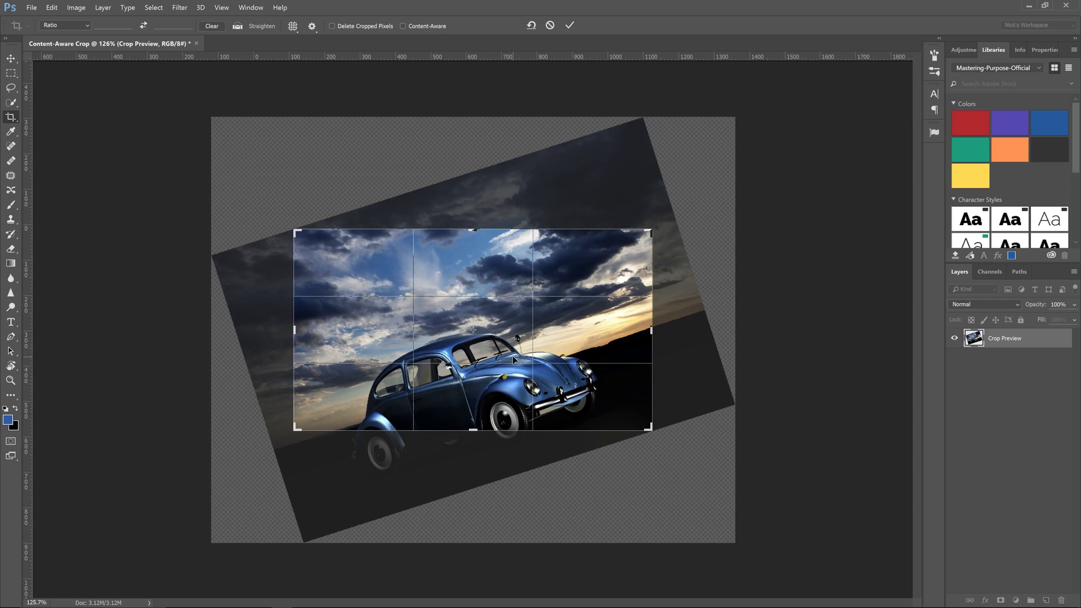
key("Escape")
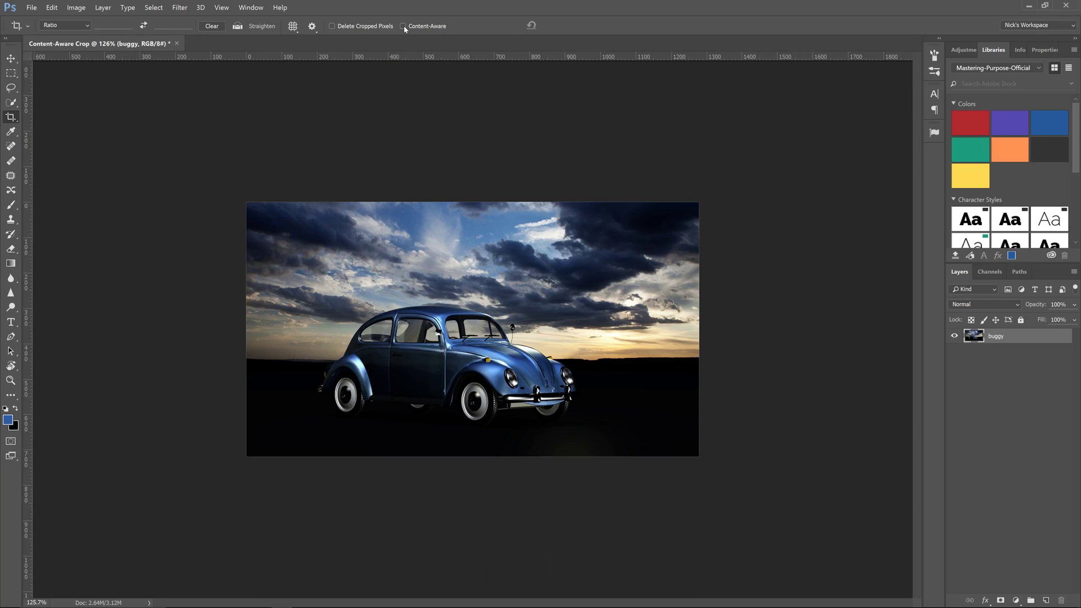
Step: Enable Content-Aware for the Crop tool, and try a slight clockwise rotation of the image before undoing that crop
left_click(404, 26)
left_click(556, 306)
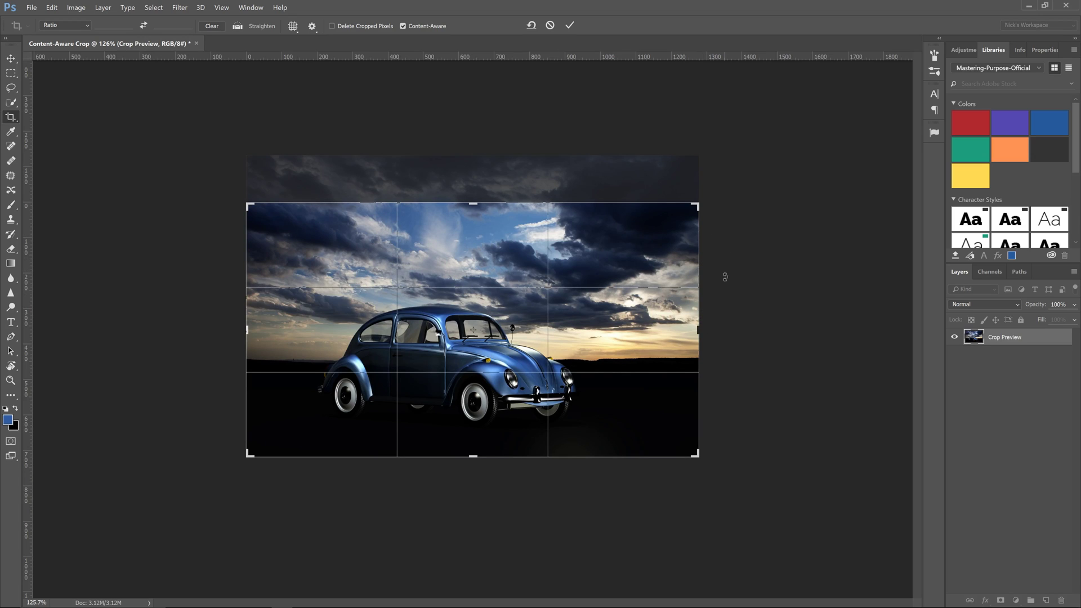
left_click_drag(725, 276, 732, 296)
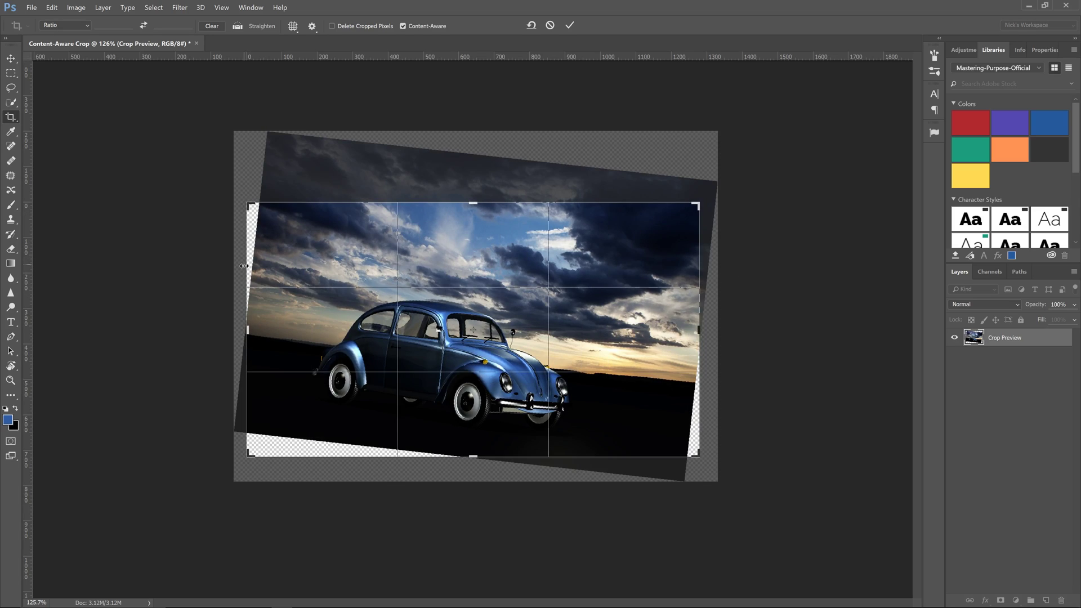
left_click(571, 26)
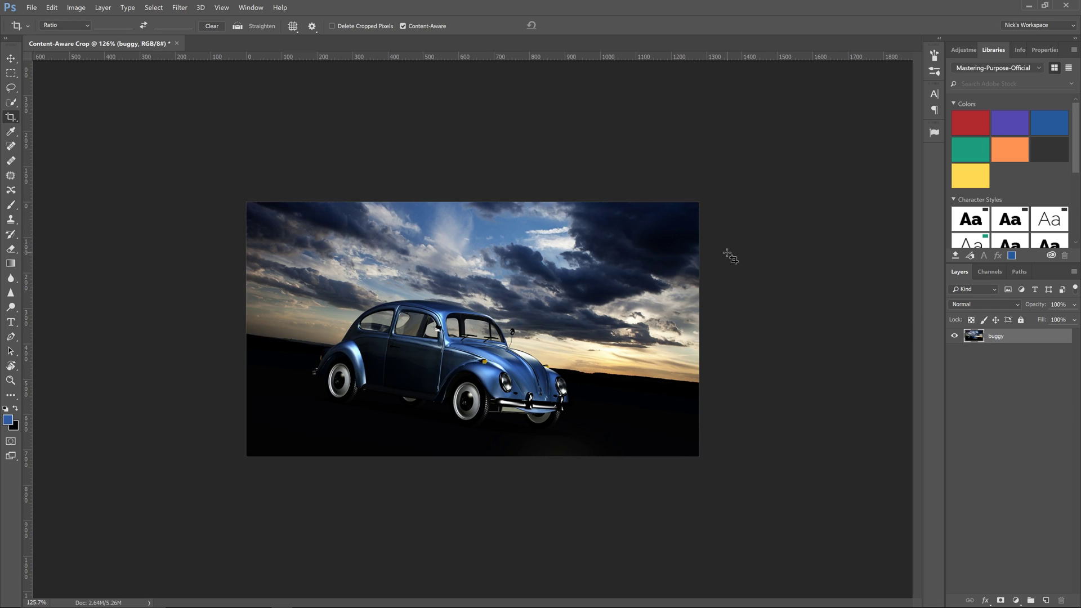
key("ctrl")
Step: Try extending the canvas slightly beyond both sides of the image with a content-aware crop, and undo it
left_click_drag(730, 255, 729, 251)
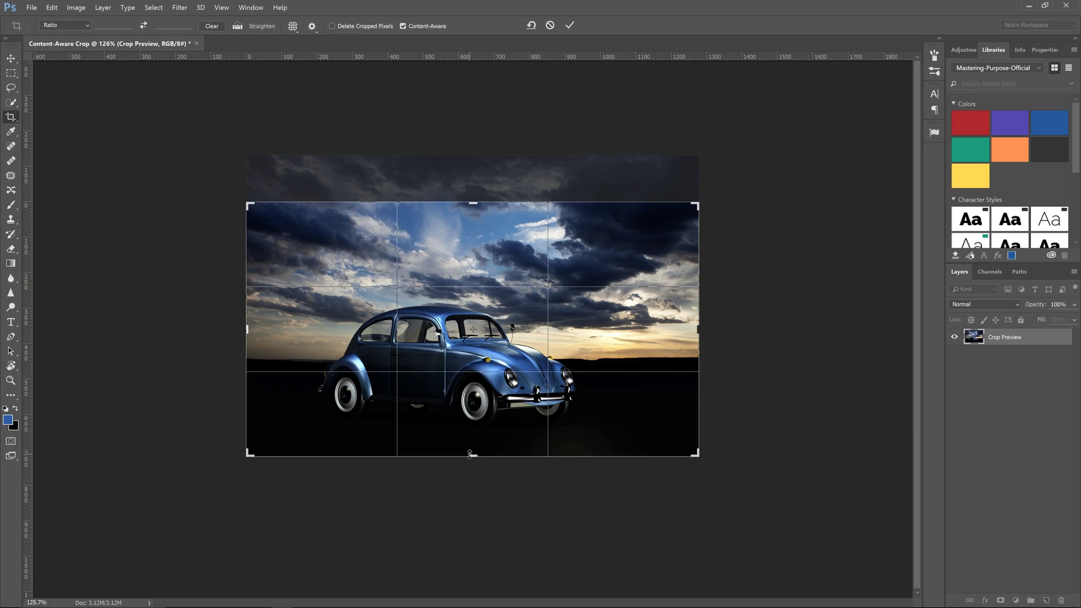
left_click_drag(244, 327, 237, 328)
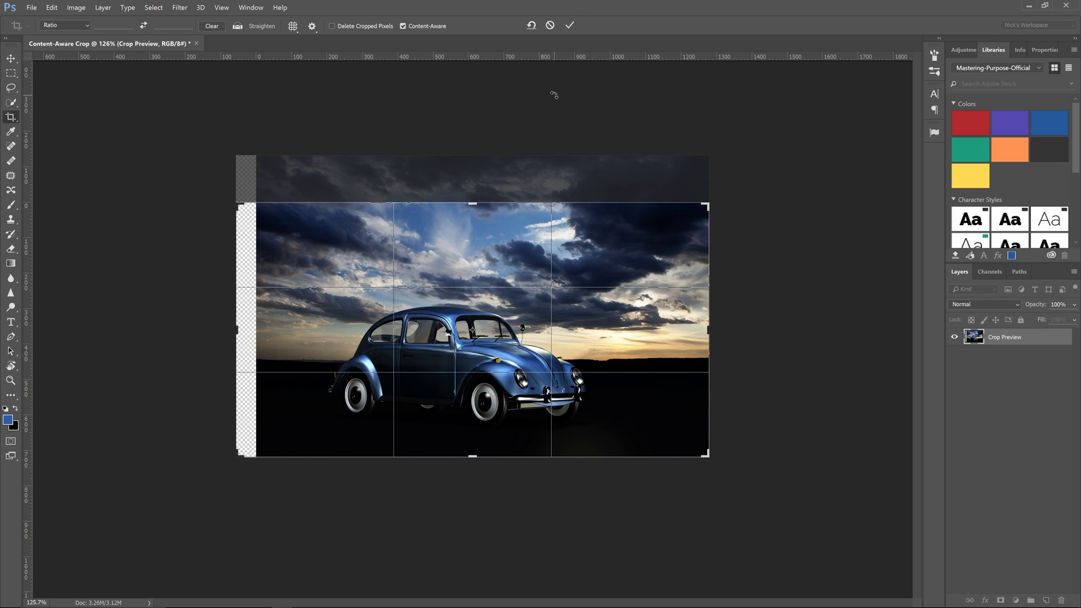
key("Return")
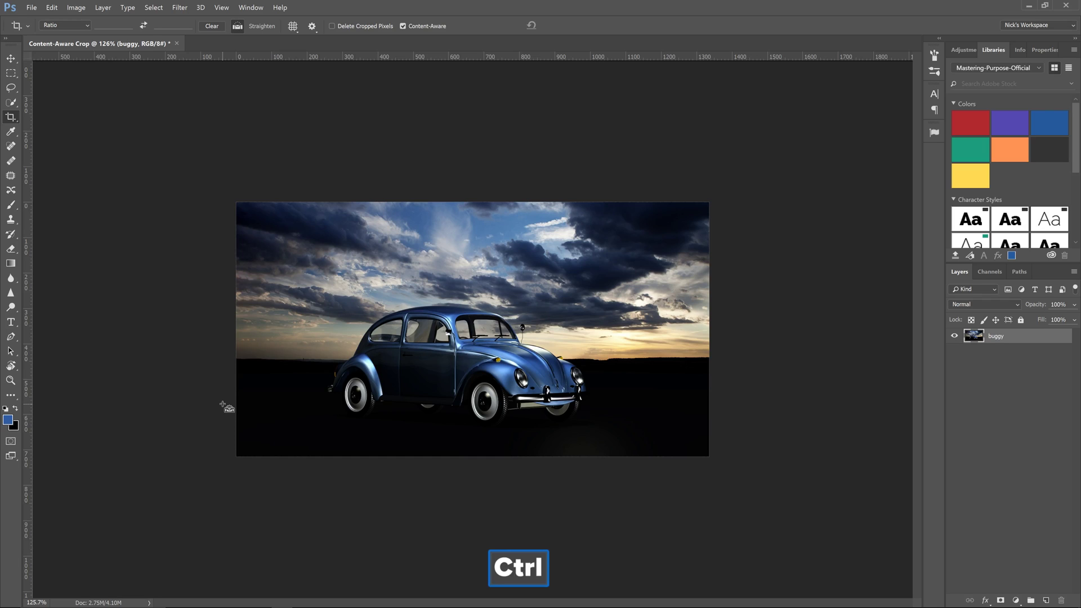
key("ctrl+z")
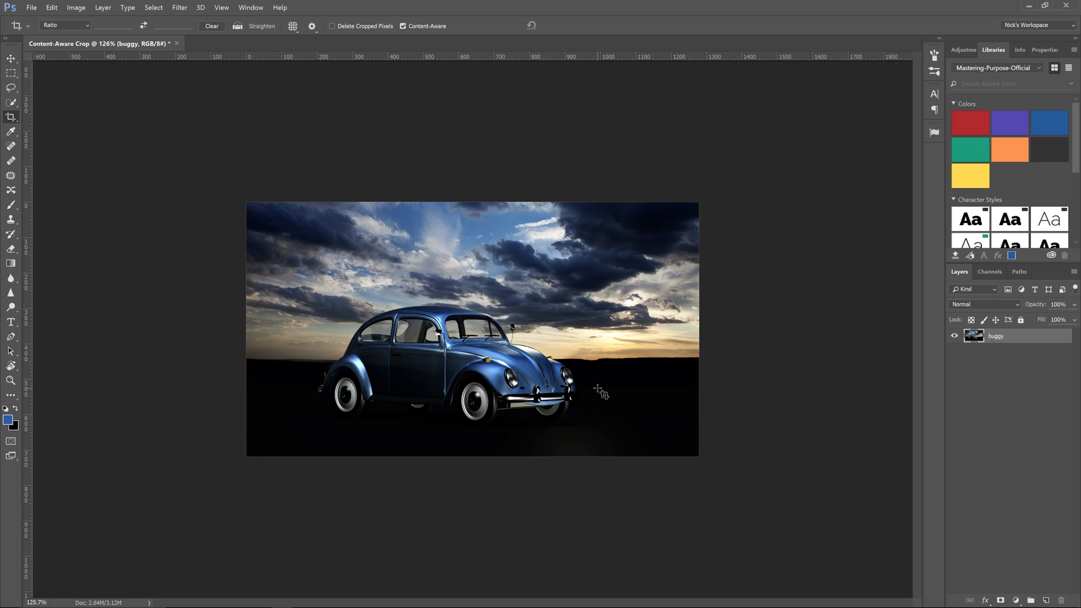
Step: Rotate the image steeply counterclockwise within the unchanged crop frame and apply the content-aware crop to fill the empty corners
left_click(580, 287)
left_click_drag(727, 235, 701, 142)
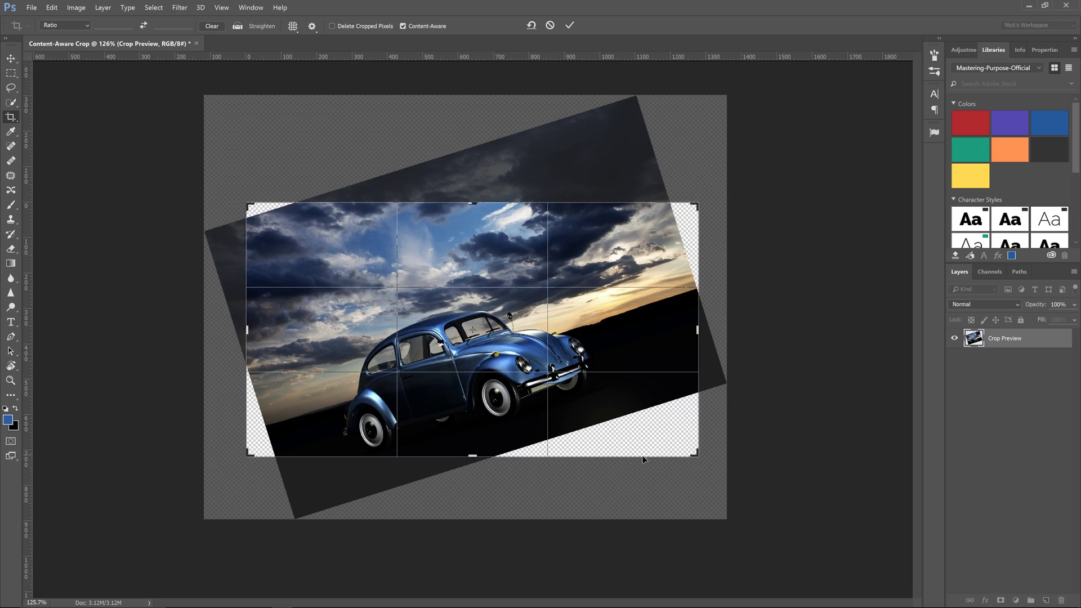
left_click(574, 28)
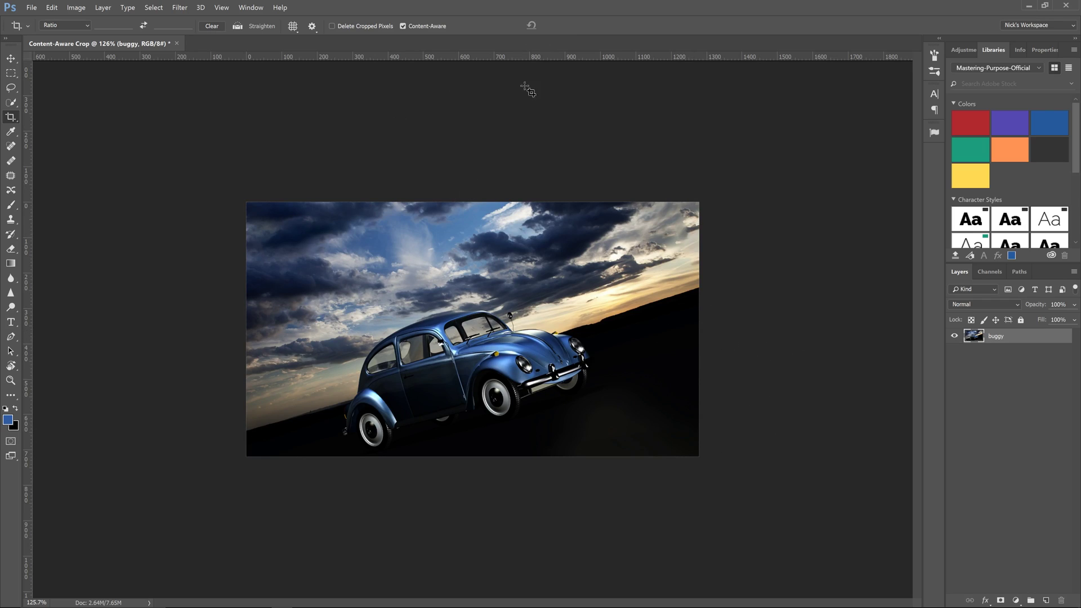
Step: Rotate the tilted image clockwise within the crop frame until the horizon is level, and apply the content-aware crop
left_click(639, 281)
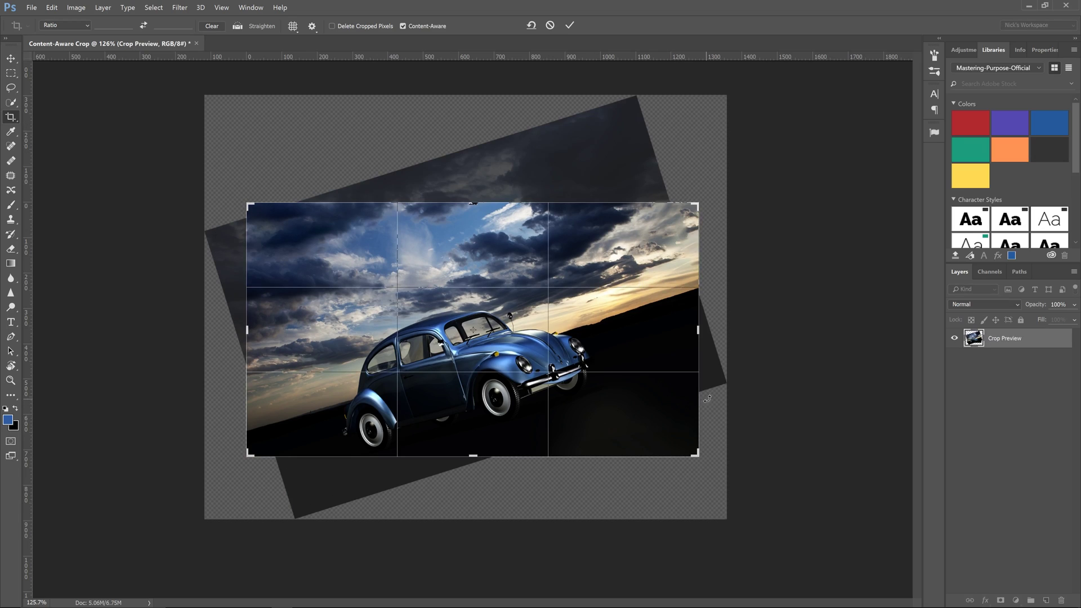
left_click_drag(752, 233, 774, 320)
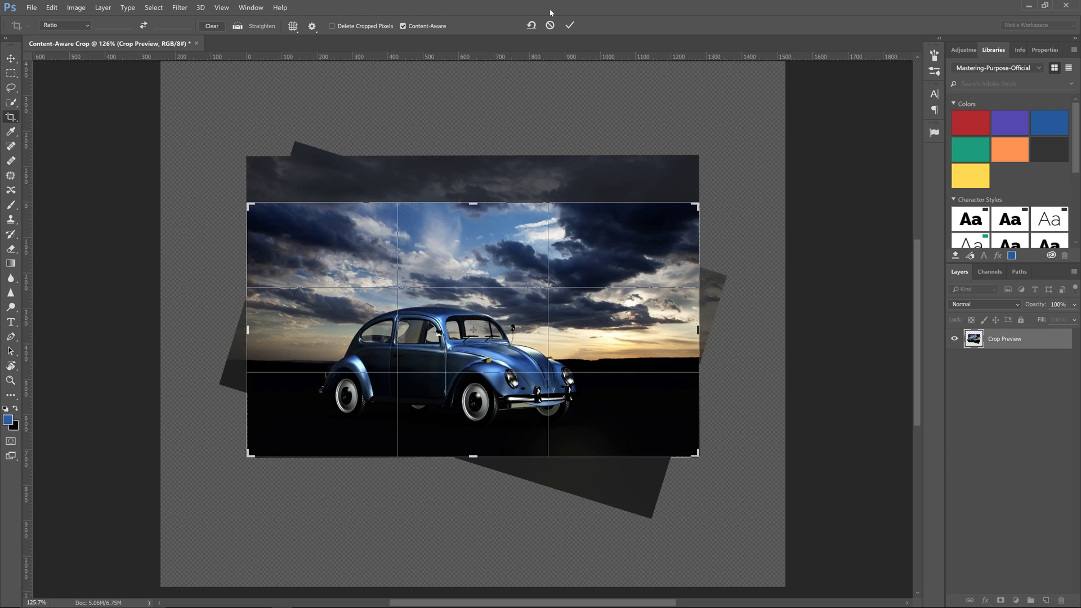
left_click(570, 25)
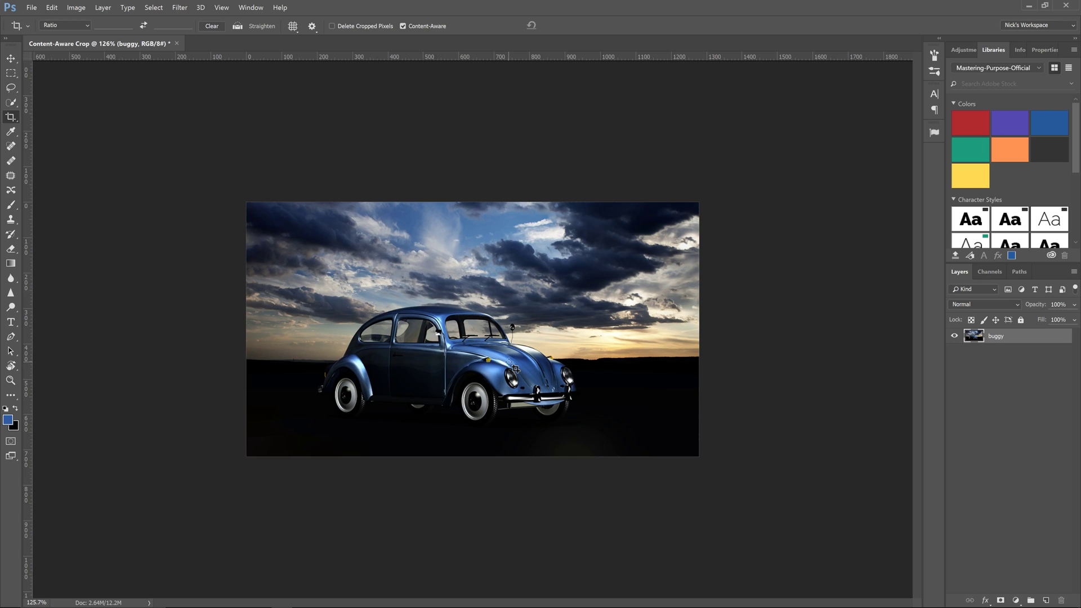
Step: Move the buggy layer 95 px to the left and try filling the exposed area with a content-aware crop at the same frame size
key("v")
left_click_drag(582, 386, 551, 384)
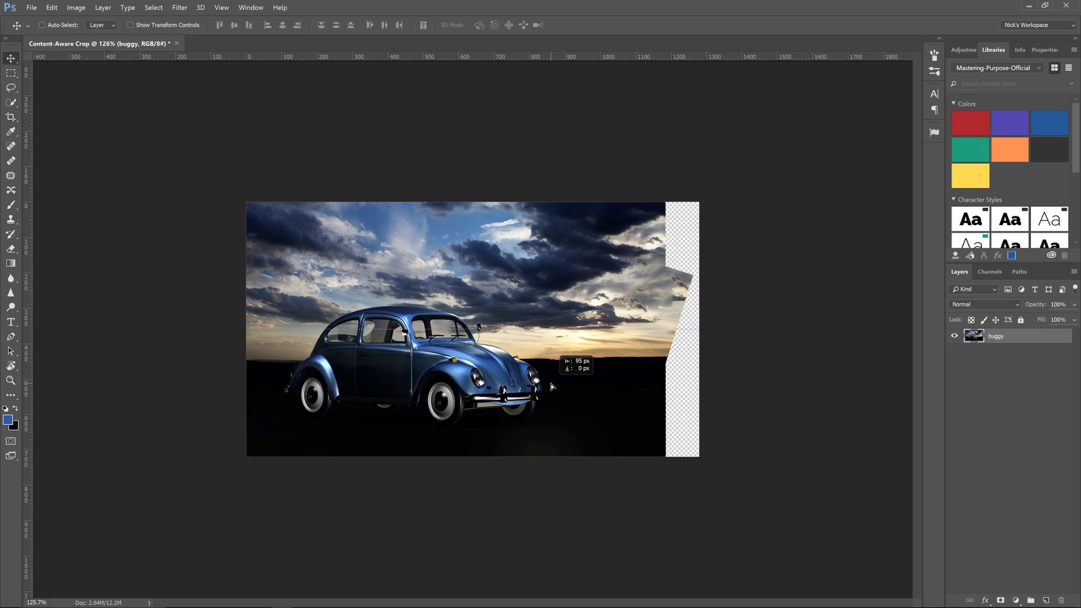
key("c")
mouse_move(699, 329)
left_mouse_down()
mouse_move(683, 328)
mouse_move(699, 331)
left_mouse_up()
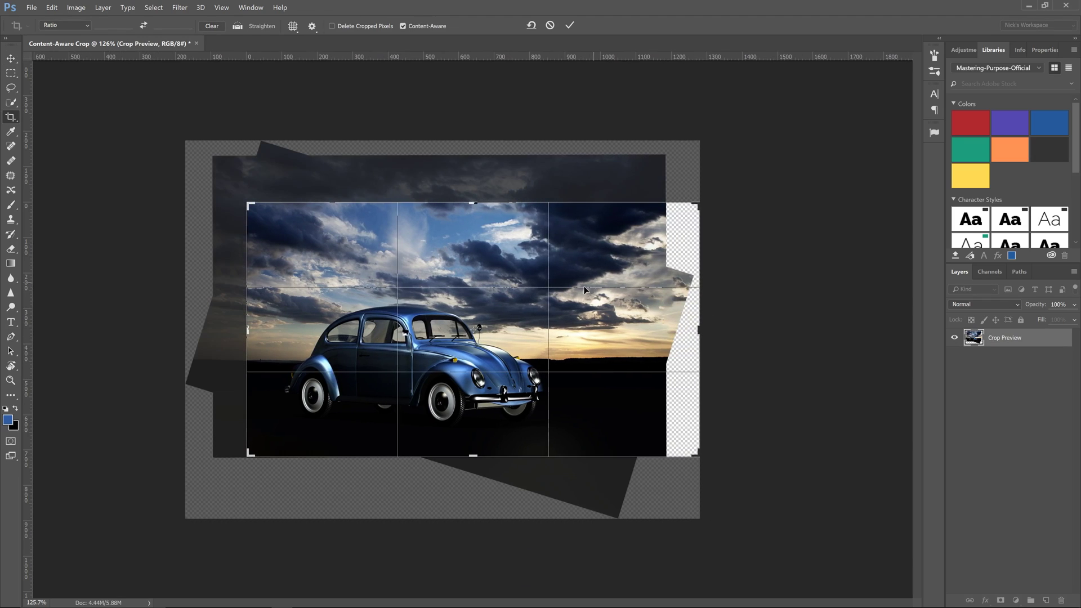
left_click(570, 25)
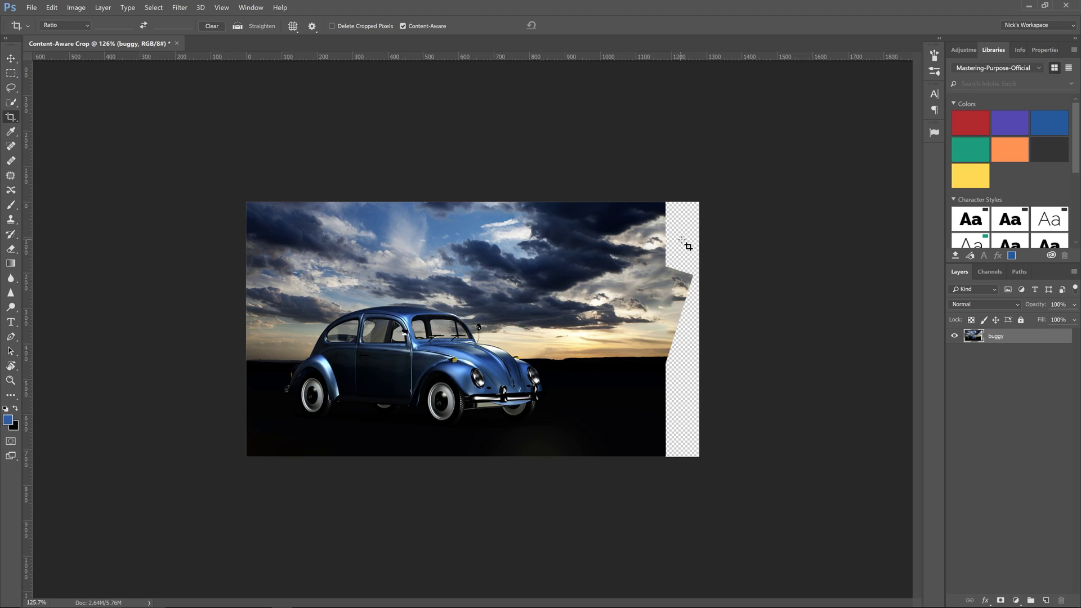
Step: Crop the canvas in from its right edge to remove the transparent strip beside the image
left_click(658, 342)
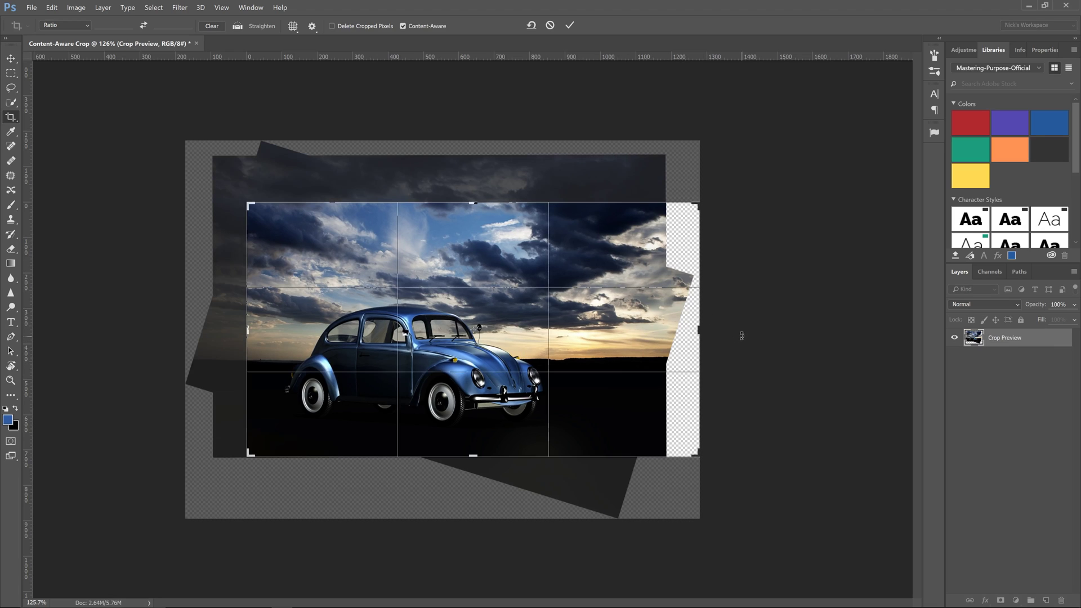
left_click_drag(699, 331, 672, 332)
left_click(570, 25)
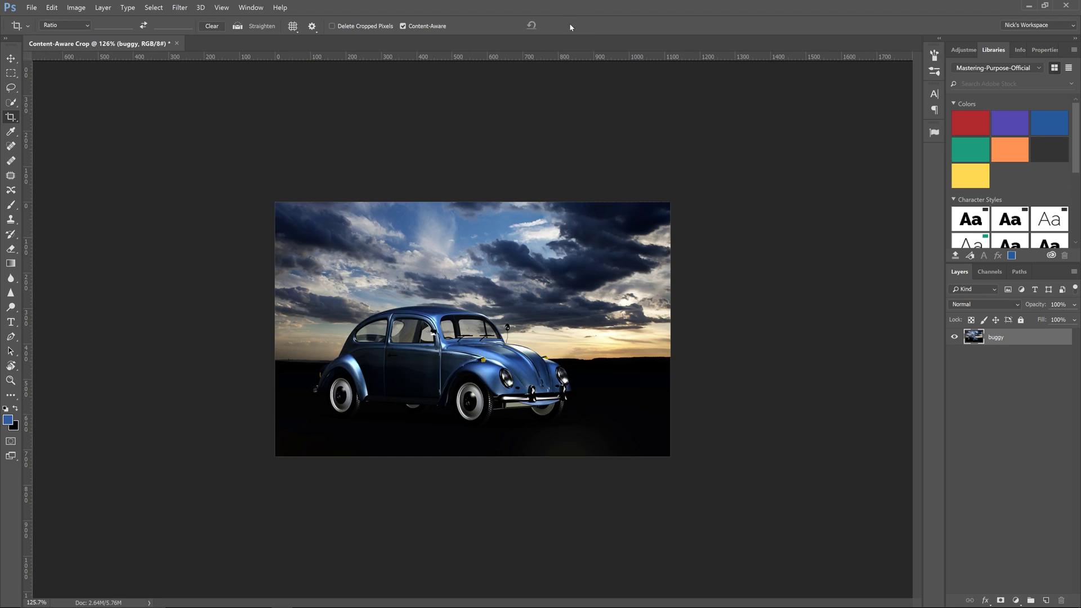
Step: Widen the canvas on both sides with a content-aware crop, and shift the buggy layer slightly to the left
left_click(467, 342)
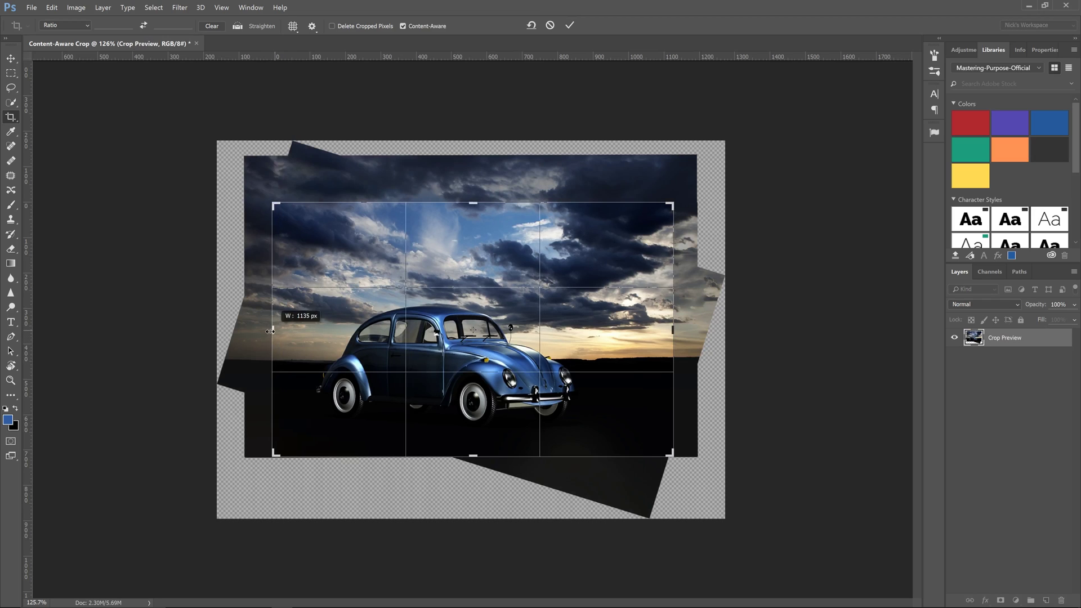
left_click_drag(274, 332, 249, 336)
left_click(572, 26)
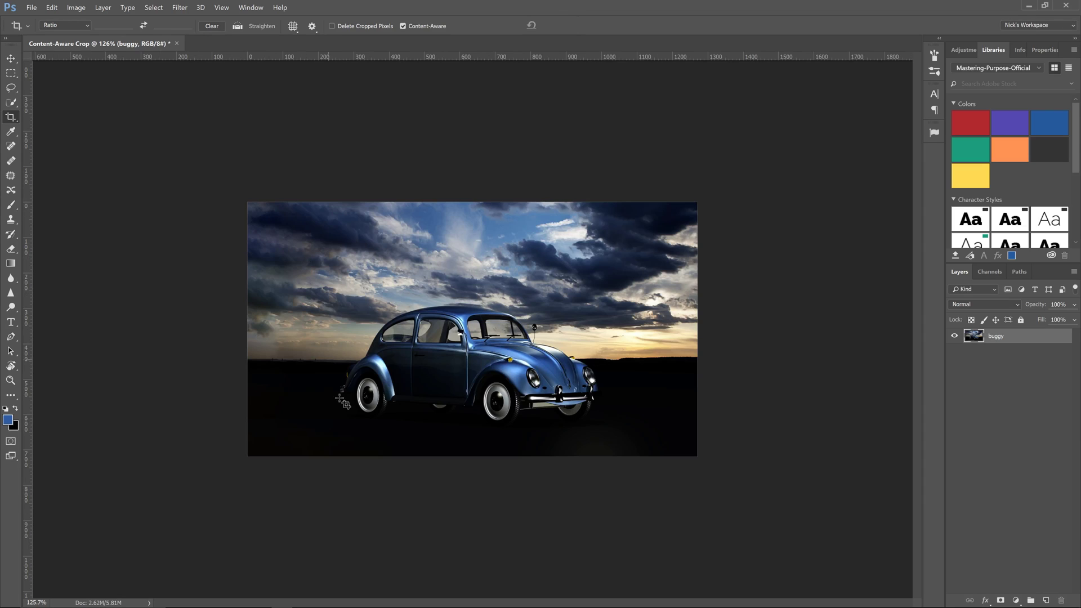
key("v")
left_click_drag(500, 365, 477, 364)
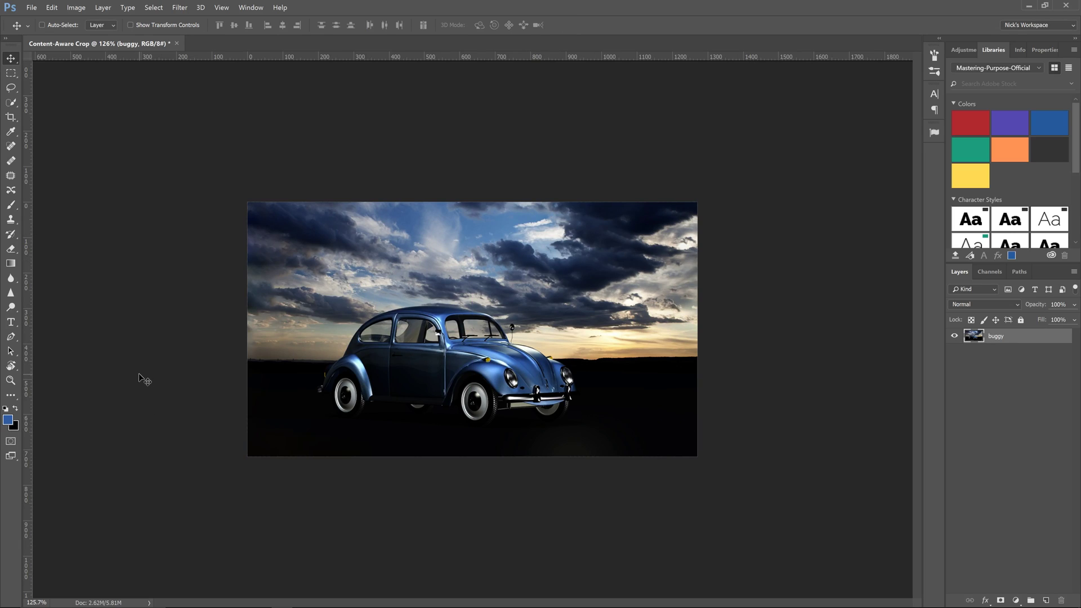